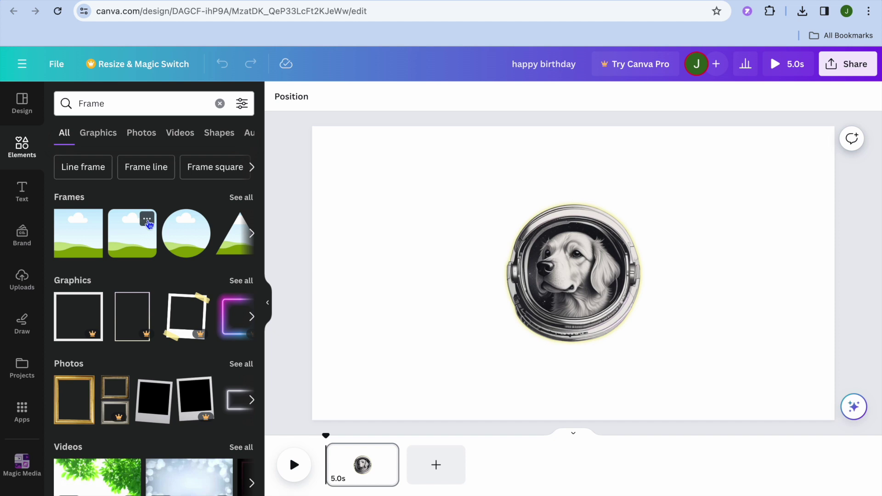
Star the Circle Frame from its options menu in the Elements panel.
click(201, 220)
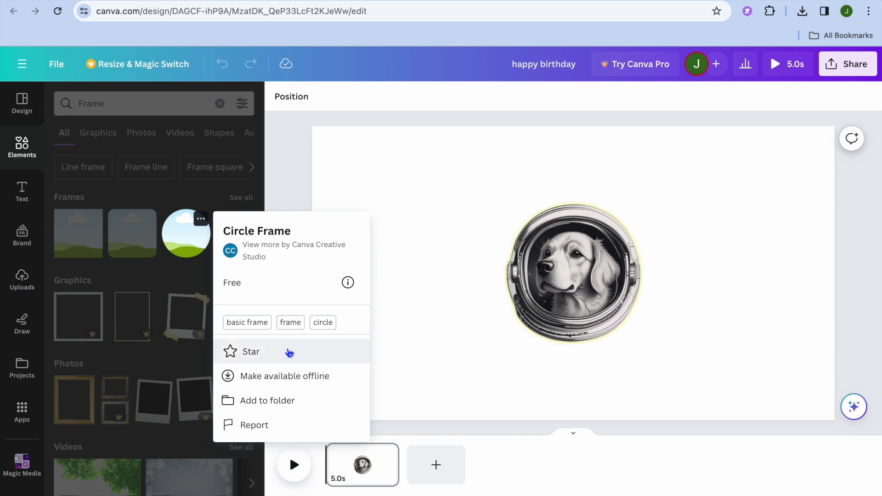
click(290, 353)
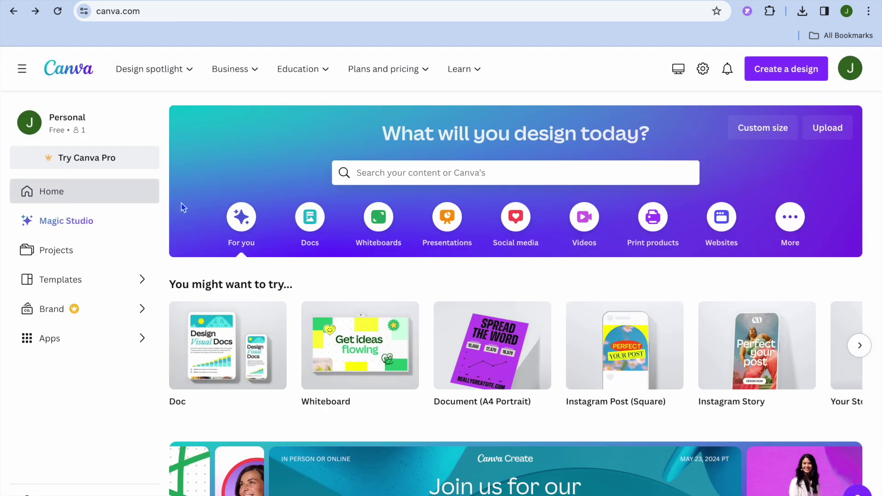
Star the White Simple Life Coach Workbook template from Templates and return home.
click(134, 279)
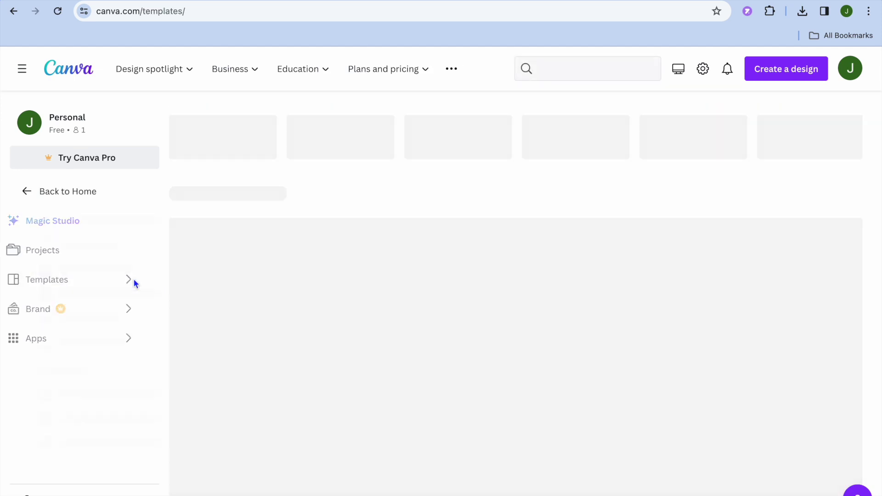
scroll(299, 290, down, 4)
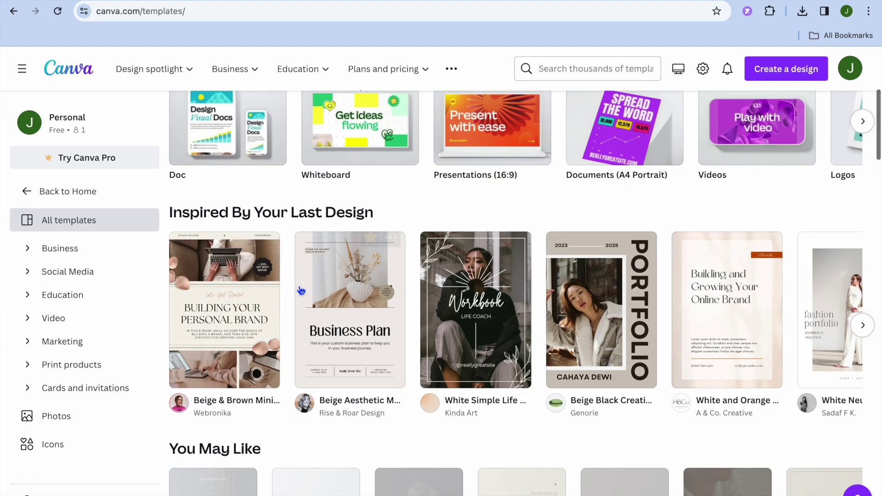
scroll(299, 291, down, 1)
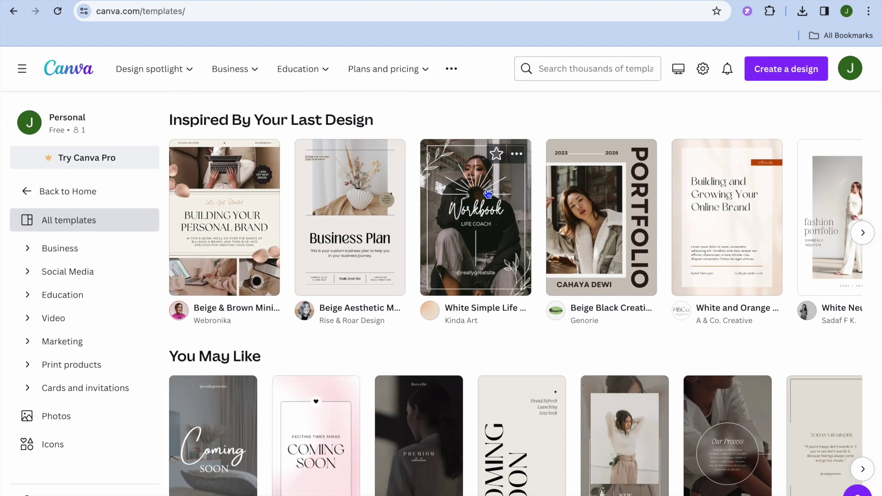
mouse_move(476, 310)
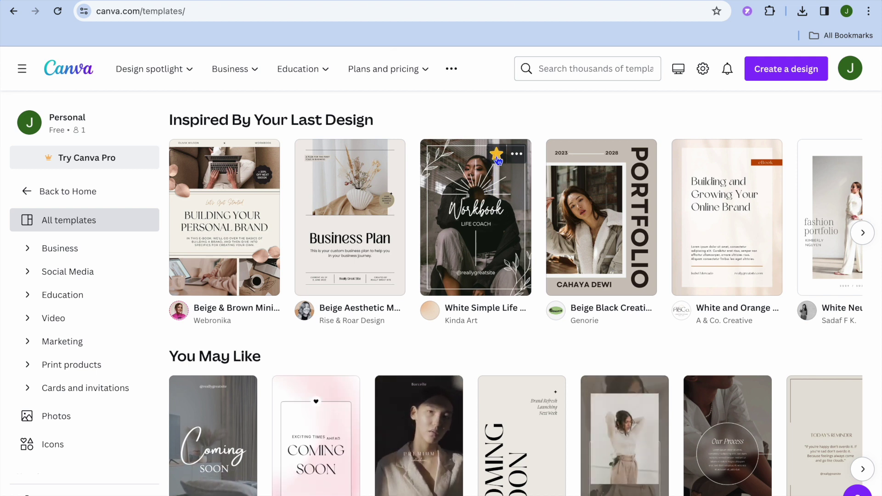
click(497, 155)
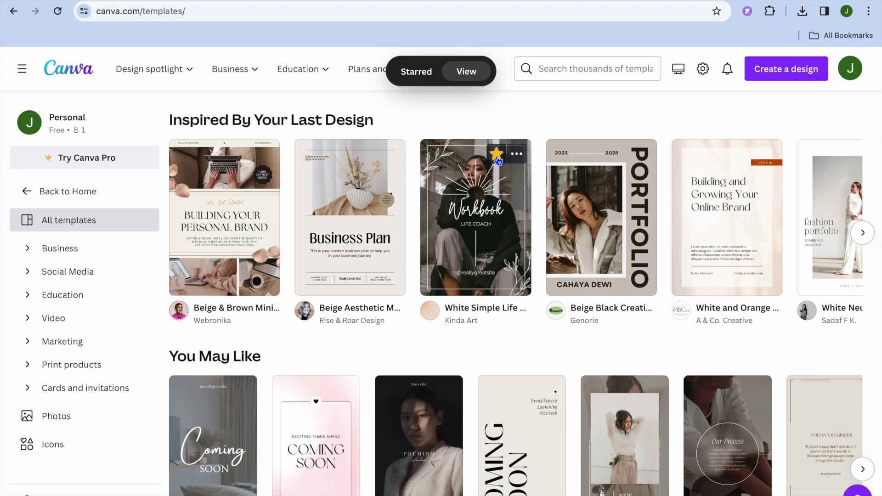
click(23, 196)
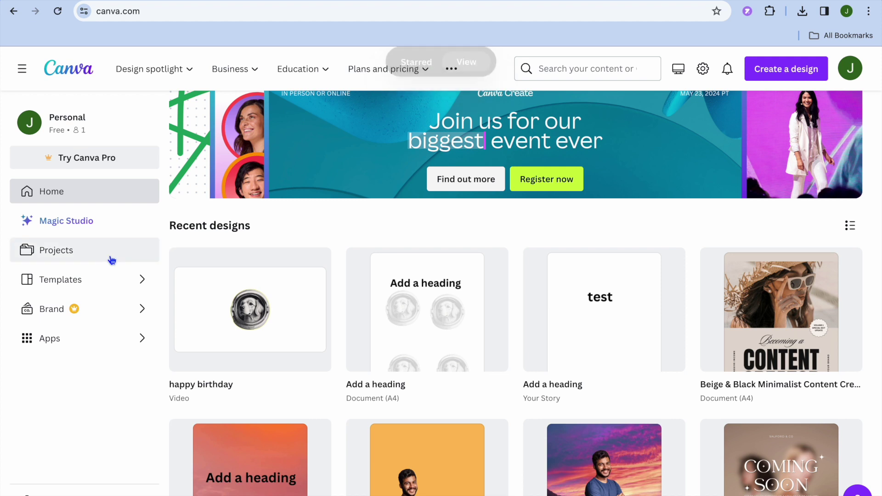
Open the Starred folder from Projects to view the starred templates and frames.
click(75, 257)
mouse_move(224, 288)
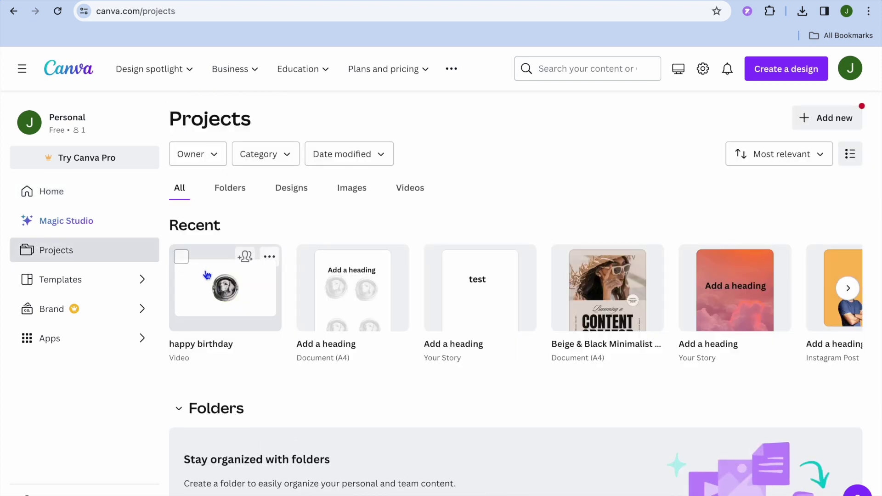
scroll(268, 317, down, 3)
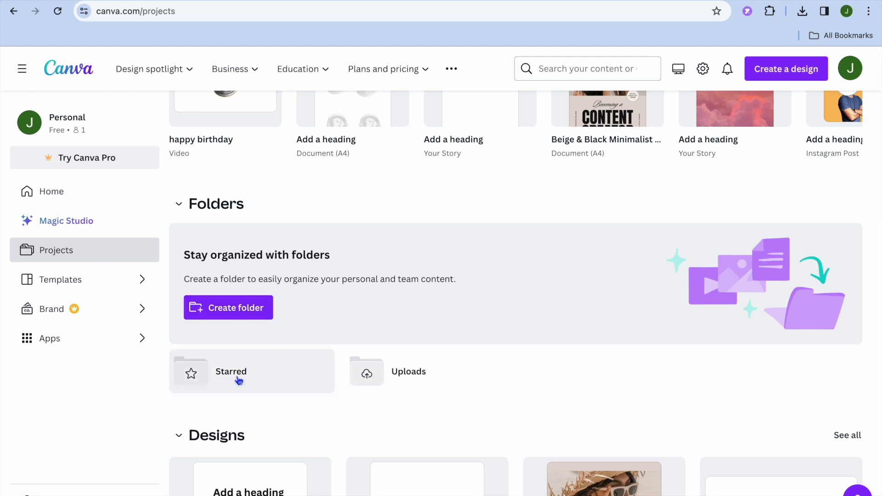
click(238, 381)
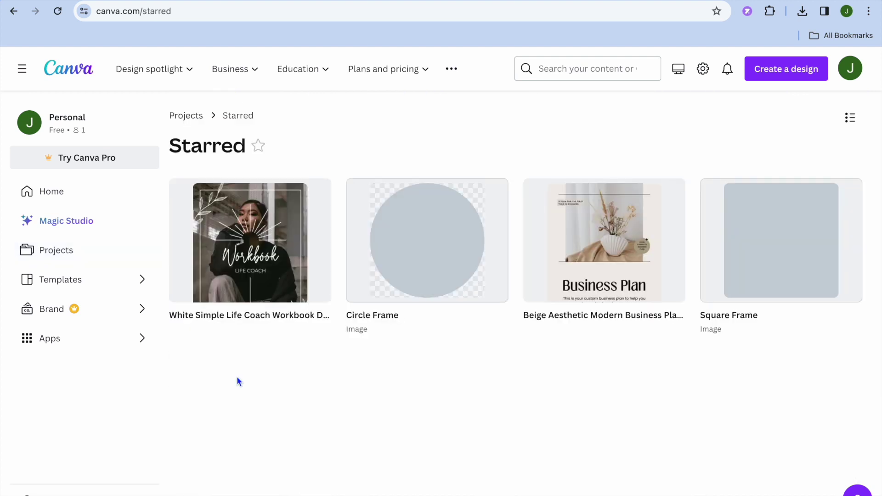